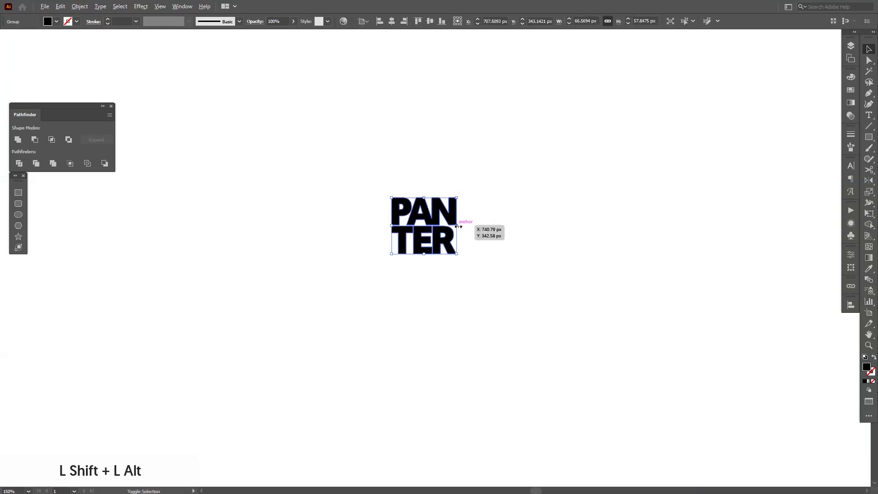
Enlarge the PANTER lettering proportionally about its centre
left_click_drag(459, 222, 520, 229)
left_click(530, 261)
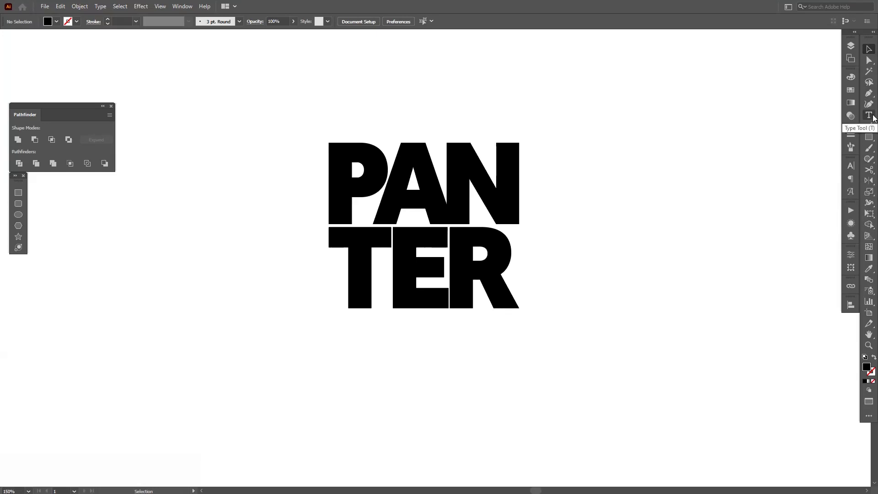
left_click(612, 194)
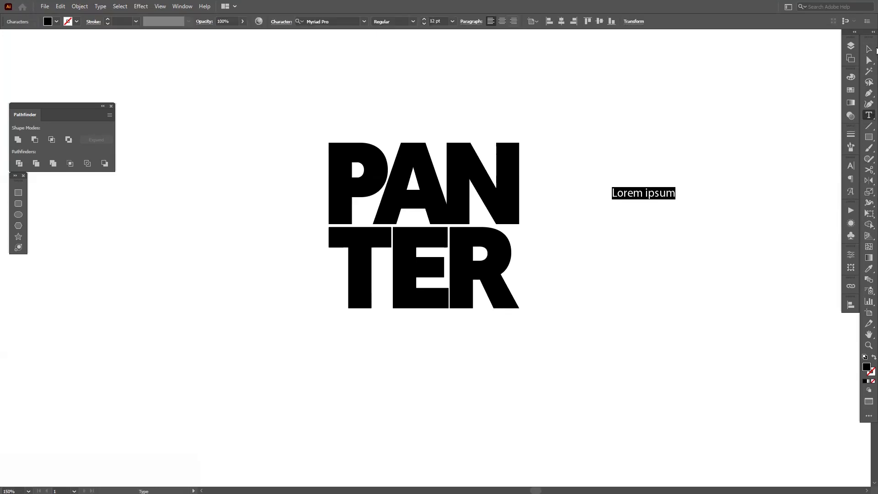
left_click(872, 48)
key("Delete")
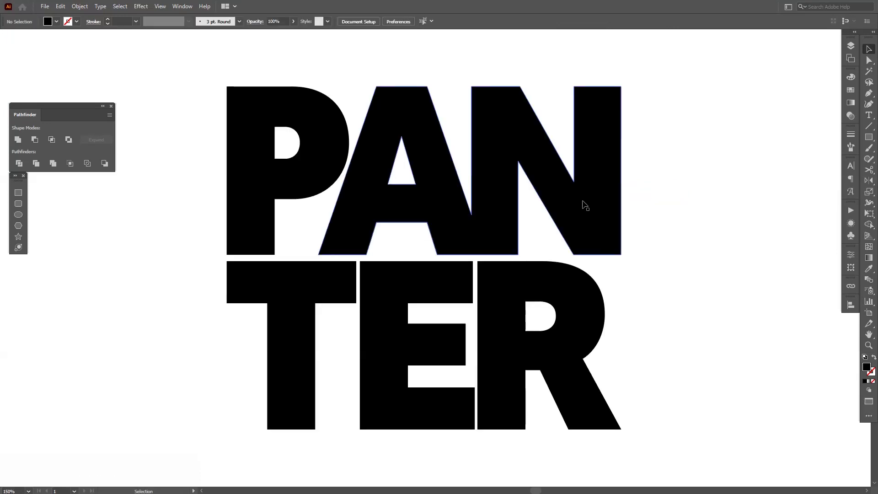
Delete the inner counter path of the letter P so the letter is solid
left_click(868, 66)
left_click(800, 61)
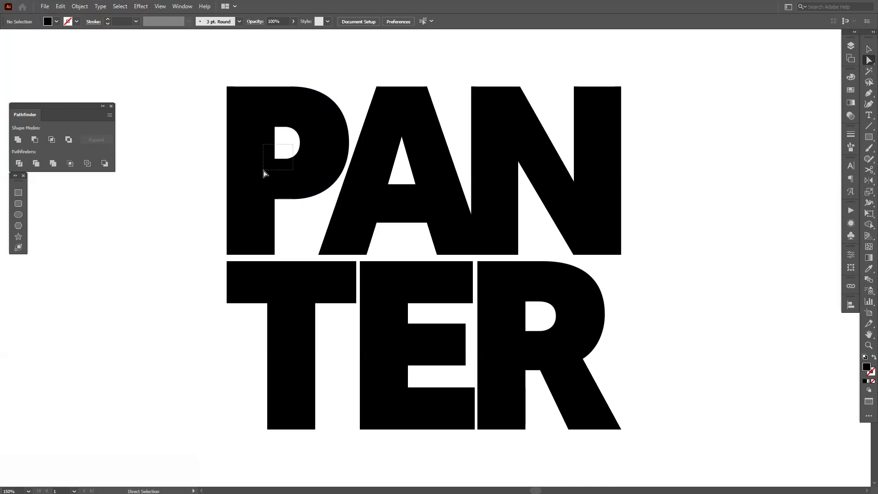
left_click_drag(263, 174, 263, 173)
key("Delete")
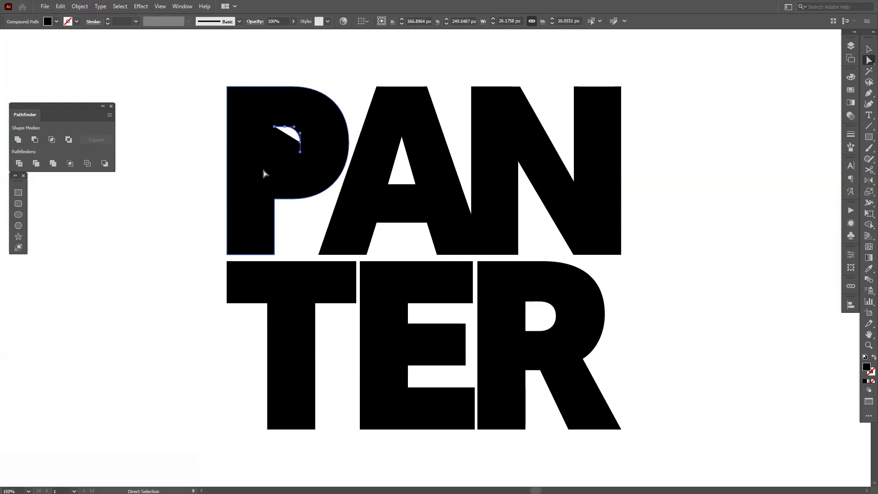
key("Delete")
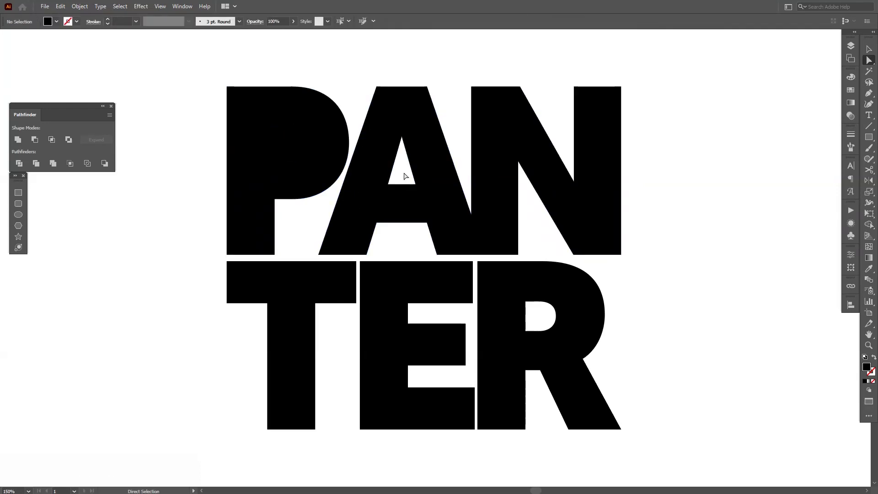
Delete the inner counter paths of the letters A and R so both letters are solid
left_click_drag(404, 174, 366, 199)
key("Delete")
key("Delete")
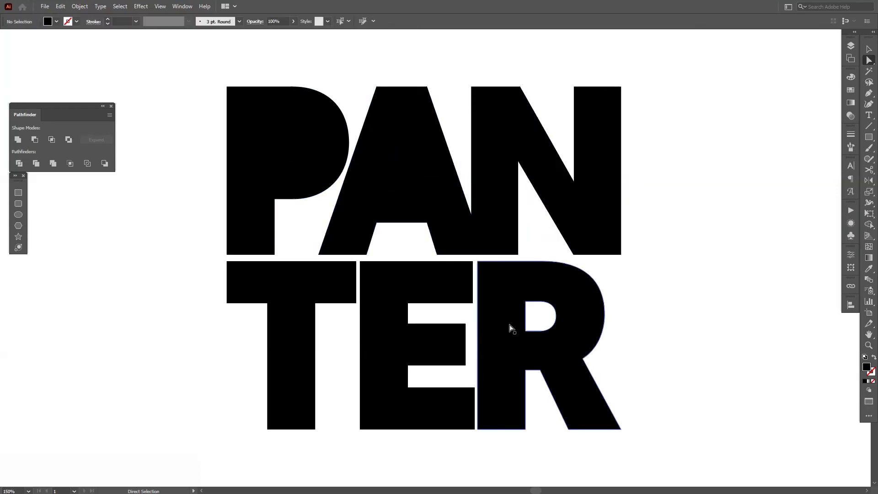
left_click_drag(527, 333, 513, 344)
key("Delete")
key("Delete")
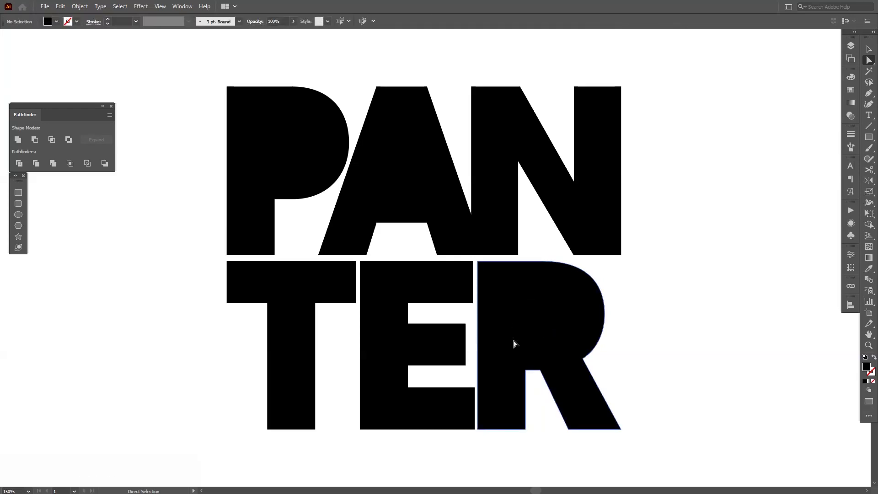
Reshape the joined A and N where they meet so they become two complete, overlapping letters
scroll(458, 217, "up", 3)
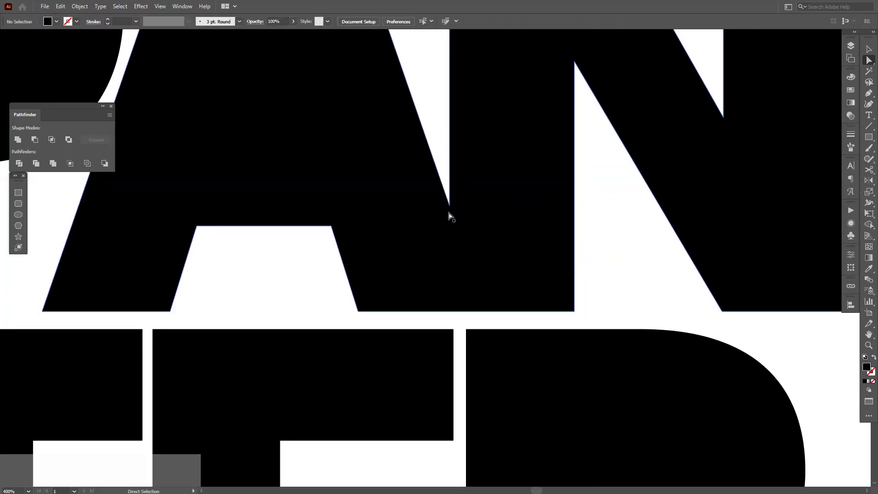
left_click_drag(451, 207, 488, 317)
key("shift+m")
scroll(487, 316, "down", 3)
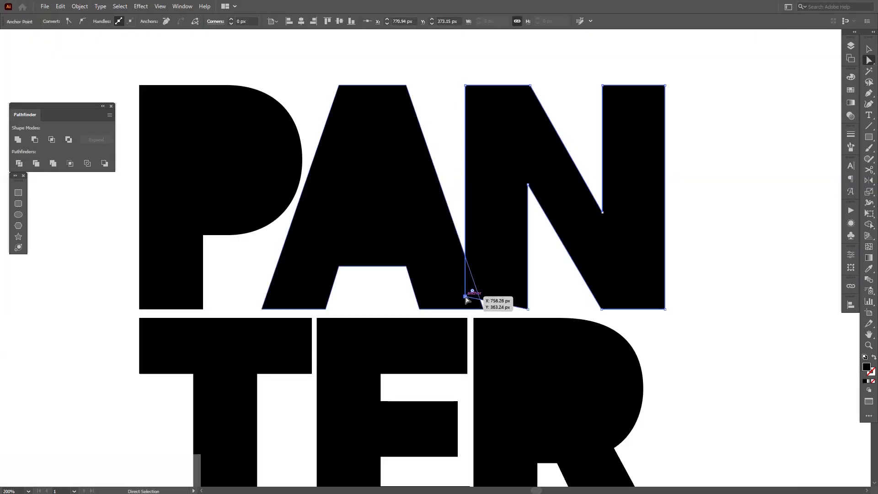
key("v")
left_click(548, 288)
Select all the letters, fill them with the pure blue swatch, and deselect them
scroll(548, 288, "down", 3)
left_click_drag(630, 316, 625, 297)
scroll(576, 266, "up", 1)
left_click_drag(631, 338, 358, 232)
left_click_drag(523, 263, 524, 254)
left_click_drag(525, 254, 524, 251)
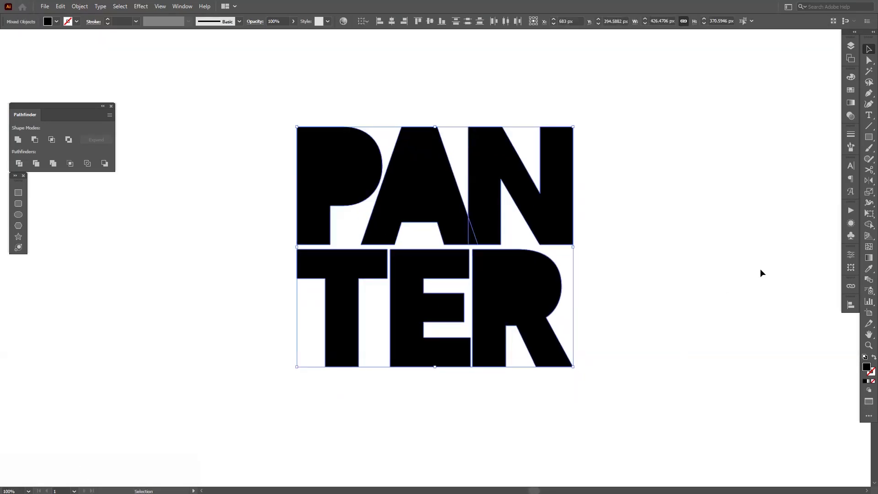
left_click(848, 92)
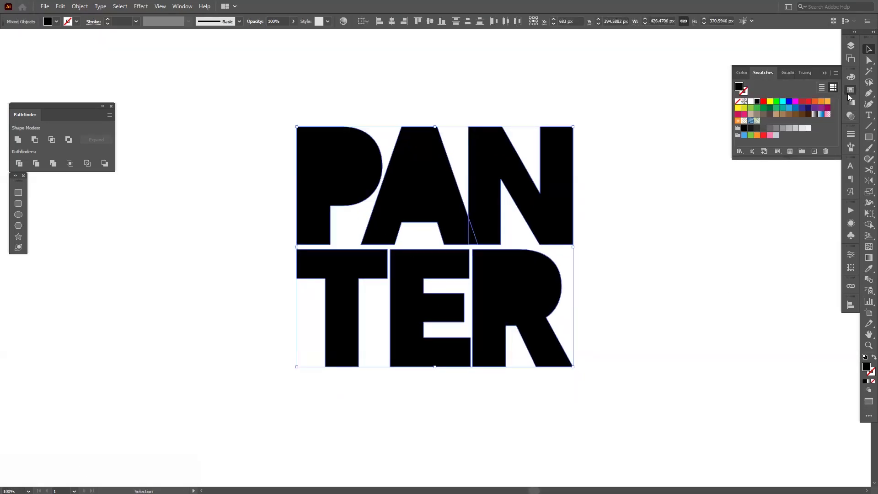
left_click(788, 101)
left_click(608, 220)
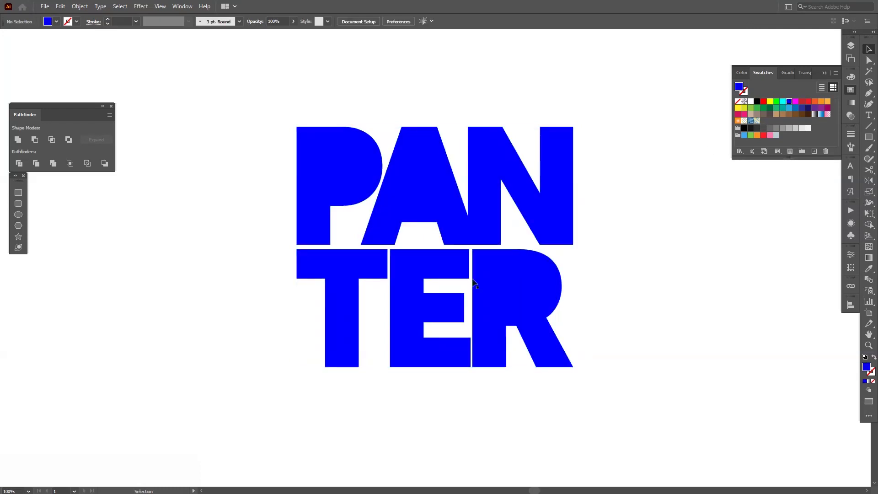
Copy the letter P and paste the duplicate in front of the original
left_click(355, 189)
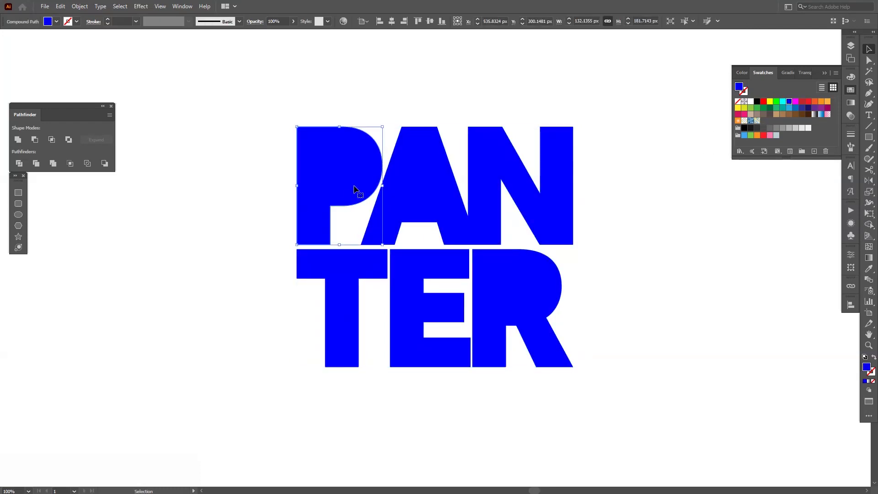
key("ctrl")
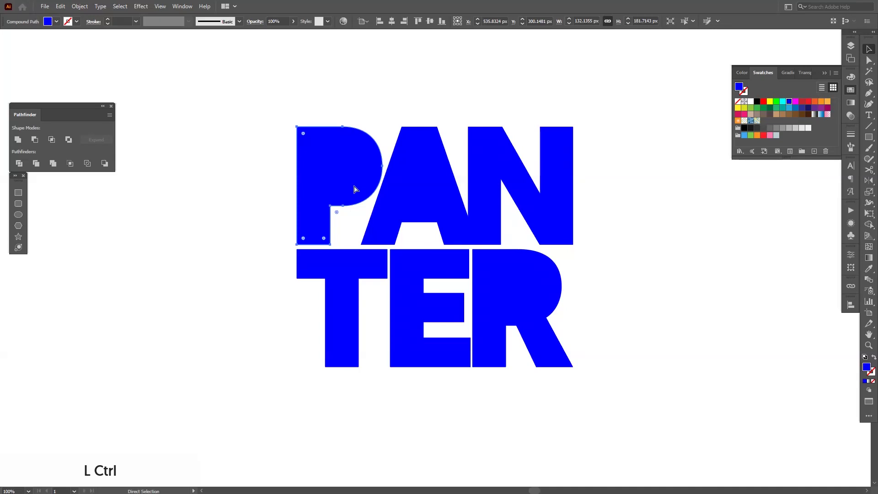
left_click(62, 6)
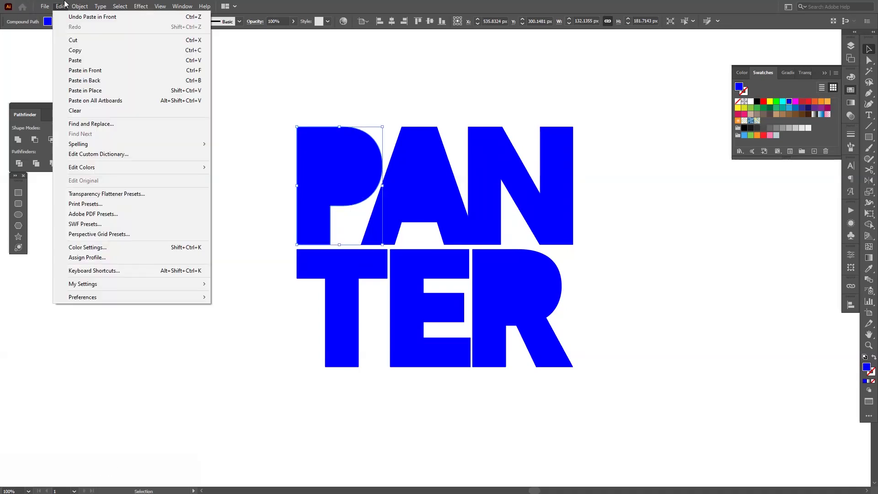
left_click(106, 70)
left_click_drag(369, 138, 307, 111)
key("ctrl+z")
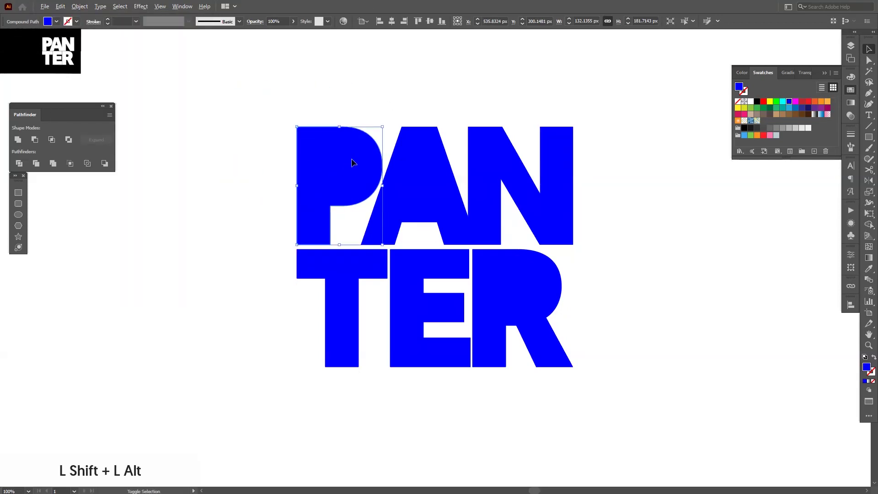
Shrink and rotate the P copy clockwise to about 118 × 133 px overall and position it inside the original
left_click_drag(382, 126, 382, 157)
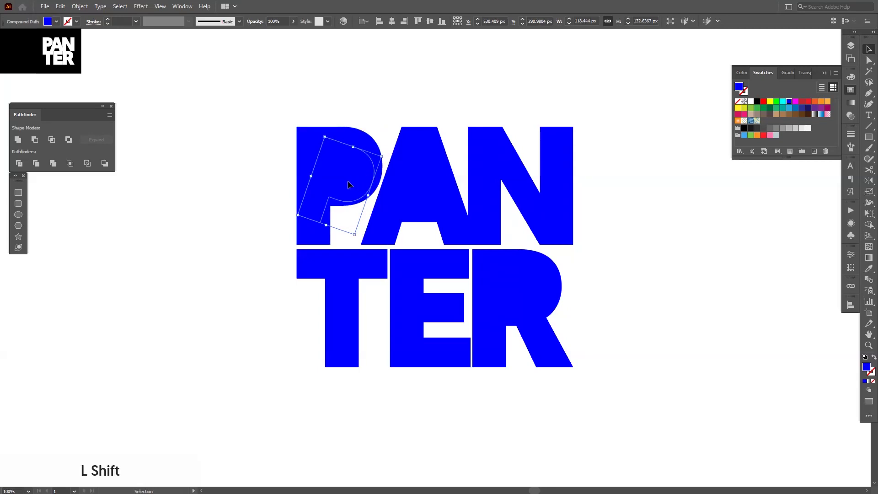
left_click_drag(348, 185, 338, 187)
key("ctrl+z")
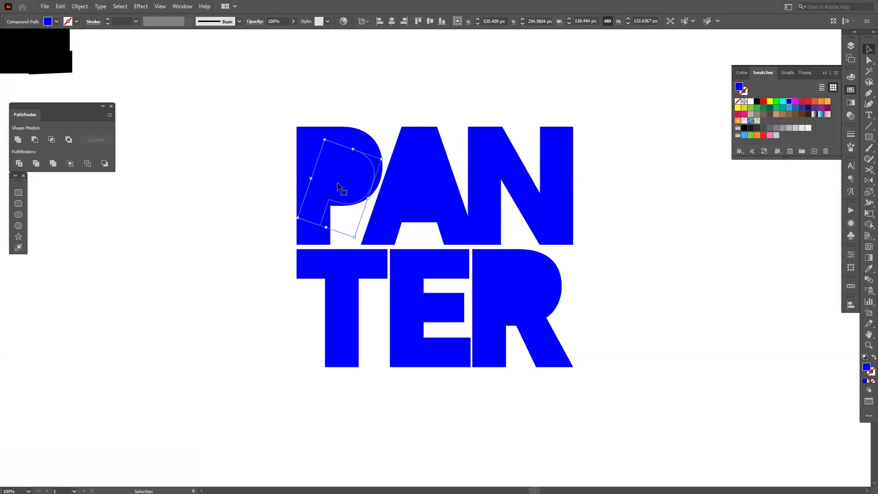
Paste another P copy in front, shrink it and rotate it further clockwise to about 87 × 67 px, and fill it red
key("ctrl+f")
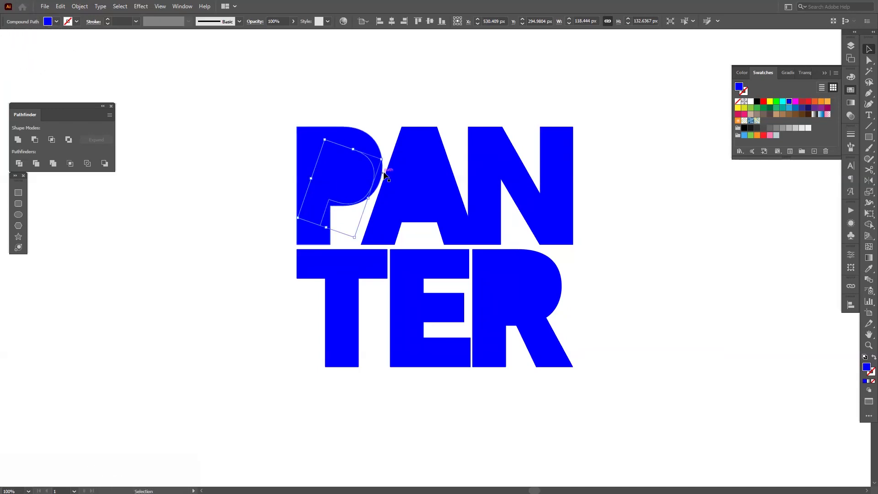
left_click_drag(385, 176, 373, 190)
left_click(805, 105)
Set the opacity of the outermost, full-size P to 0% and deselect it
left_click(365, 143)
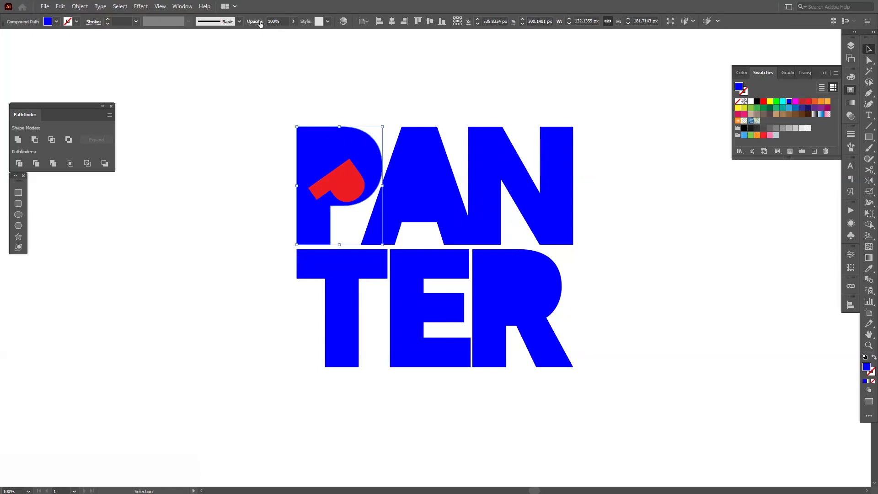
left_click(293, 21)
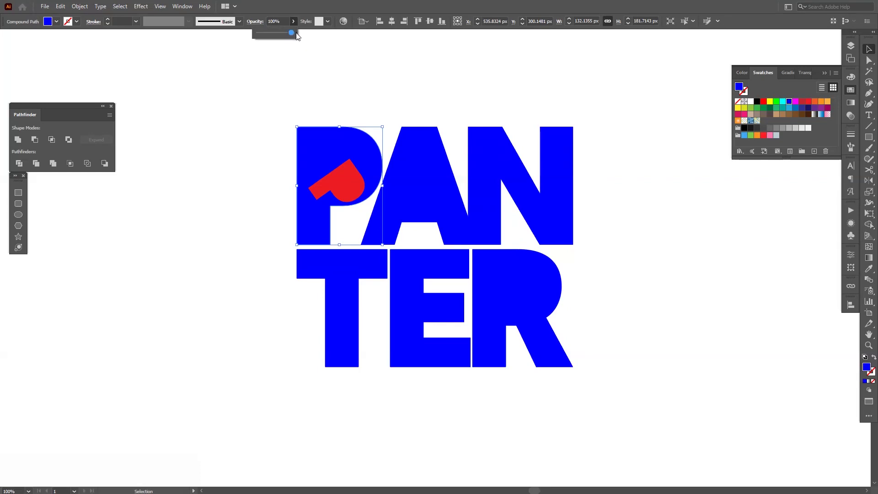
left_click(391, 93)
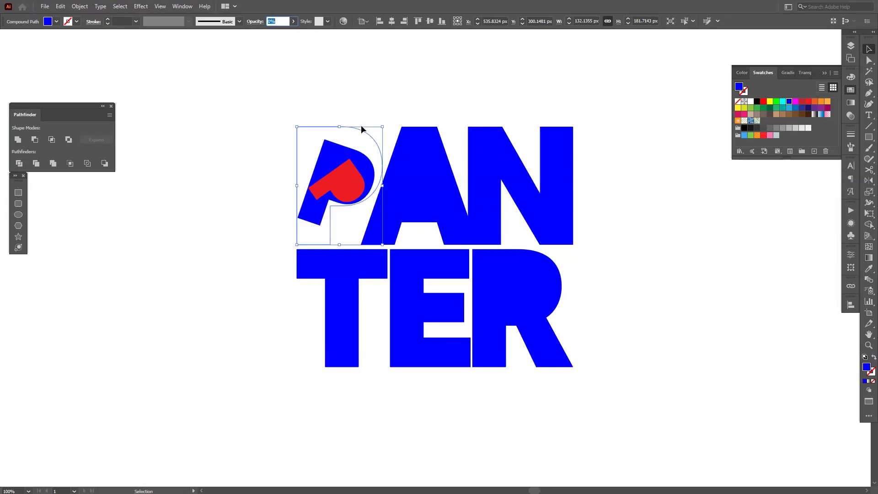
left_click(378, 97)
left_click(349, 127)
left_click(361, 96)
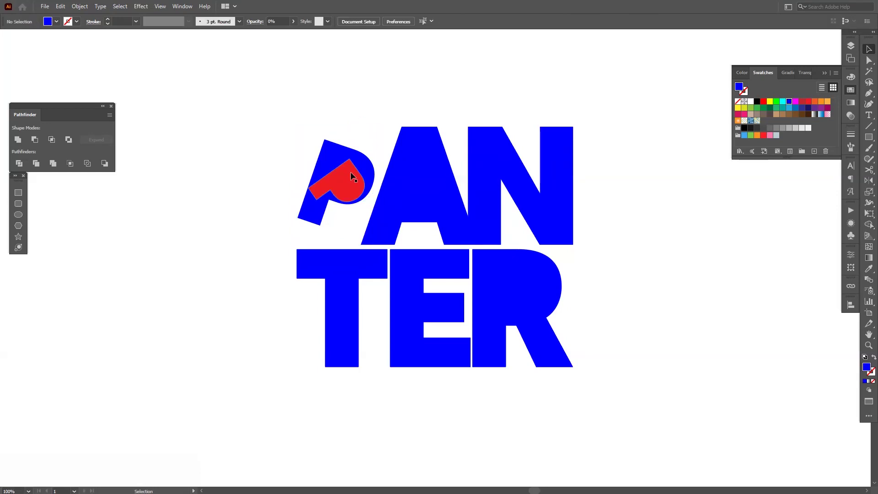
Duplicate the red P in front, shrink and rotate it clockwise to about 49 × 35 px, and fill it light orange
left_click(350, 172)
key("ctrl")
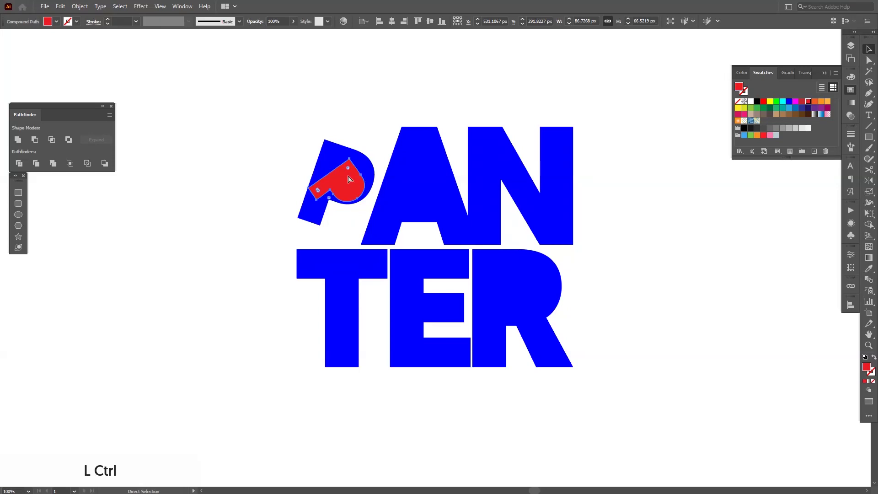
key("ctrl+c")
key("ctrl+f")
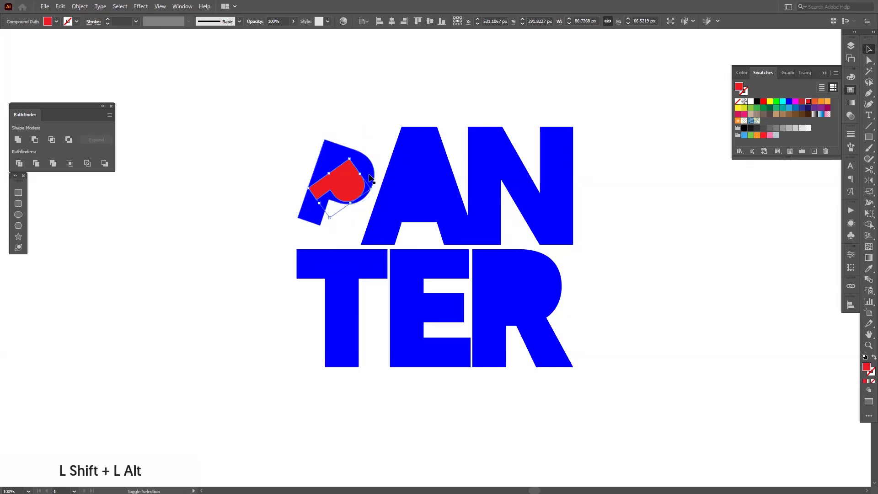
left_click_drag(359, 174, 361, 212)
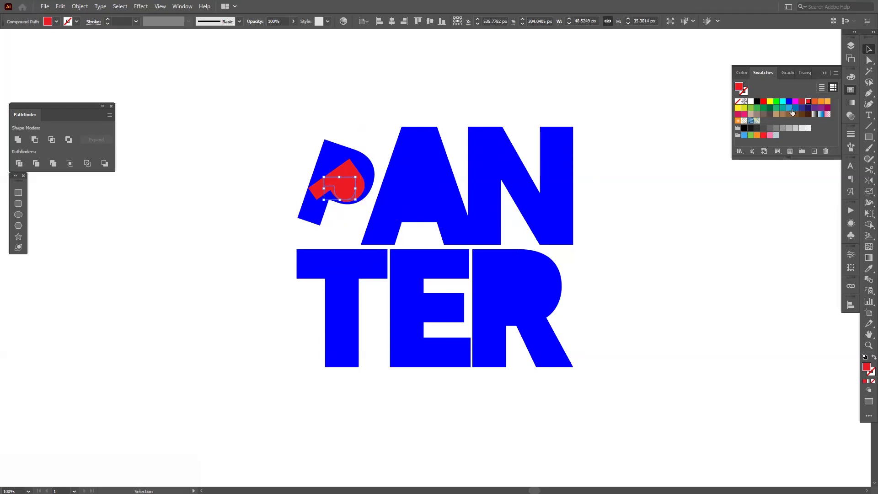
left_click(827, 102)
Select all four nested P shapes and make a blend from them
left_click_drag(256, 100, 341, 220)
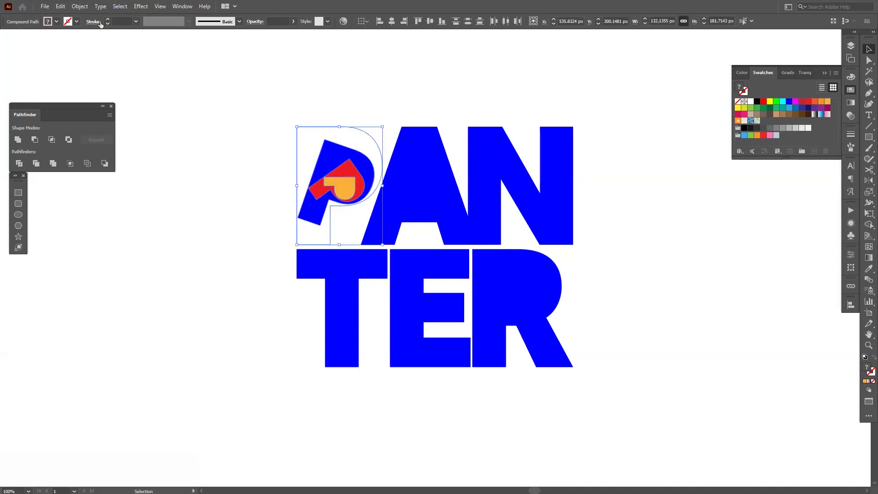
left_click(84, 5)
mouse_move(117, 270)
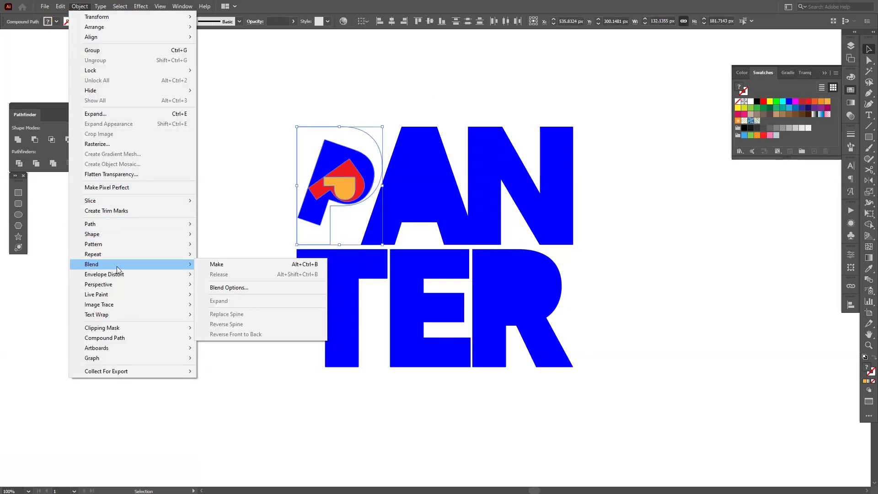
left_click(199, 264)
left_click(215, 263)
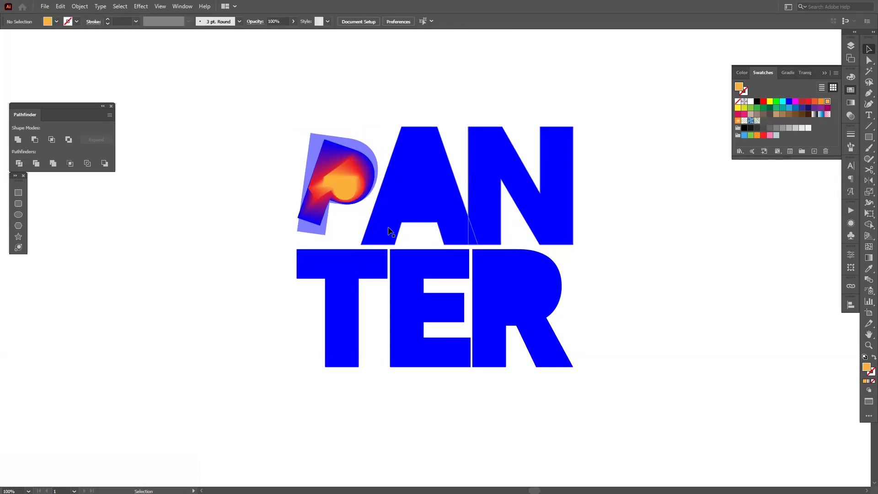
scroll(315, 167, "up", 4)
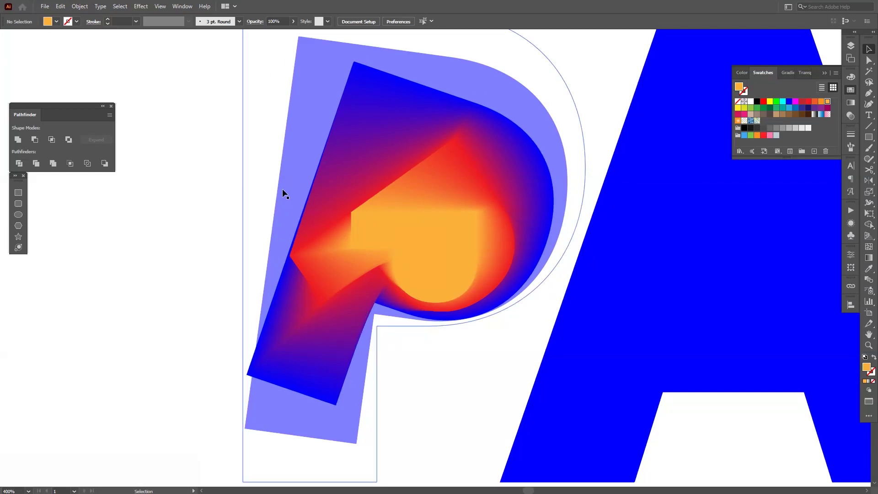
scroll(578, 192, "down", 3)
left_click_drag(663, 235, 445, 204)
scroll(429, 157, "down", 1)
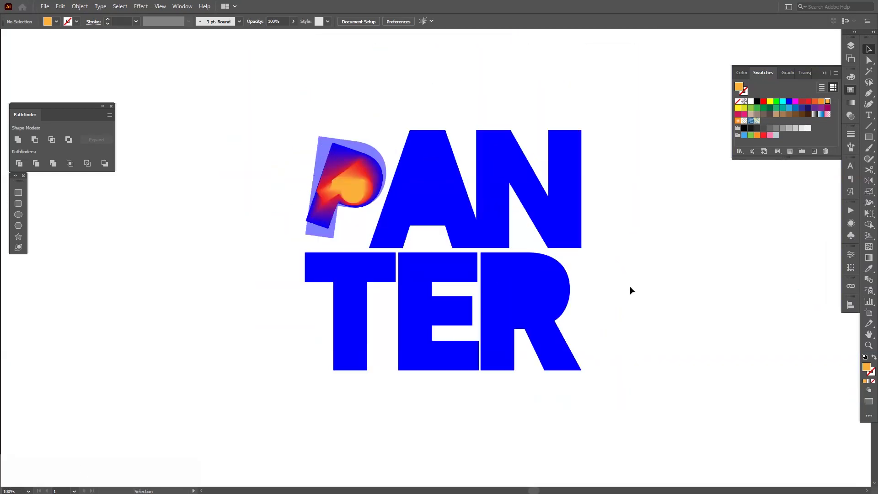
left_click_drag(631, 290, 627, 293)
key("alt")
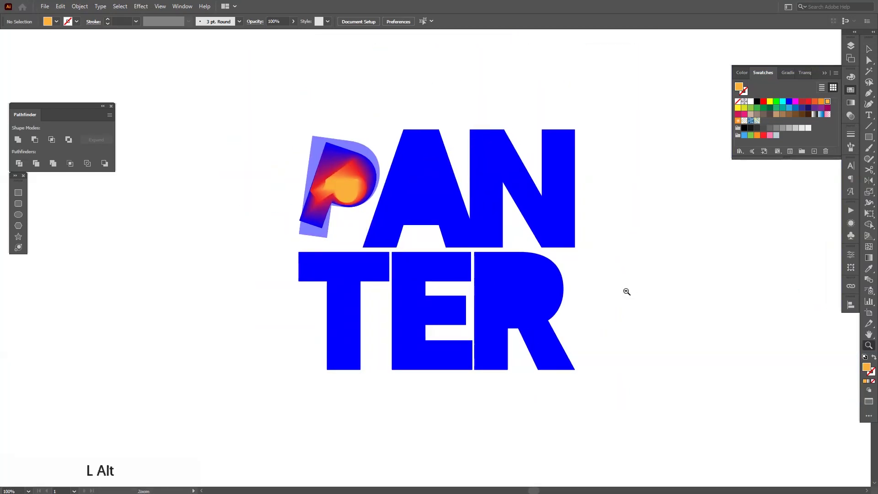
Set the P blend's spacing to Specified Steps with 111 steps and deselect it
left_click(320, 191)
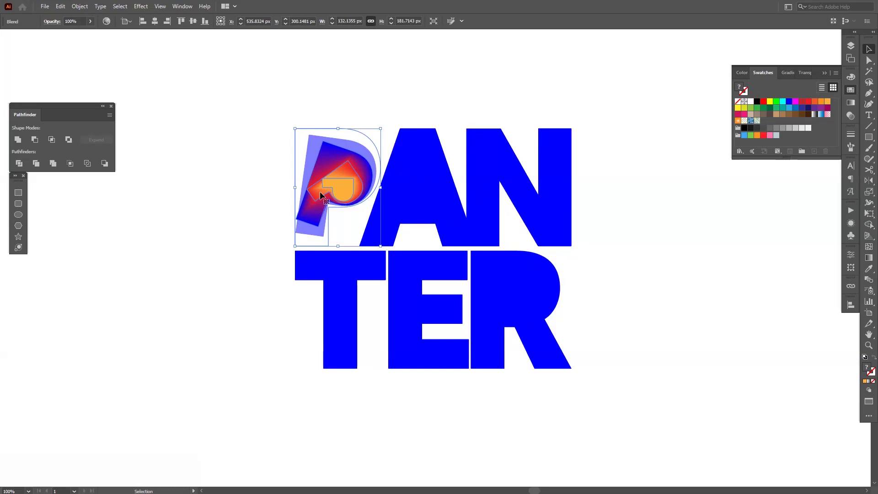
double_click(868, 281)
left_click(745, 90)
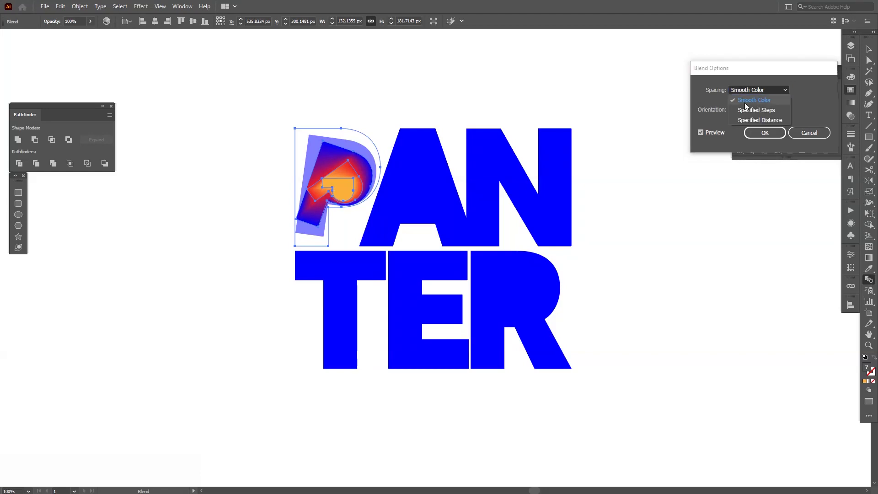
left_click(749, 111)
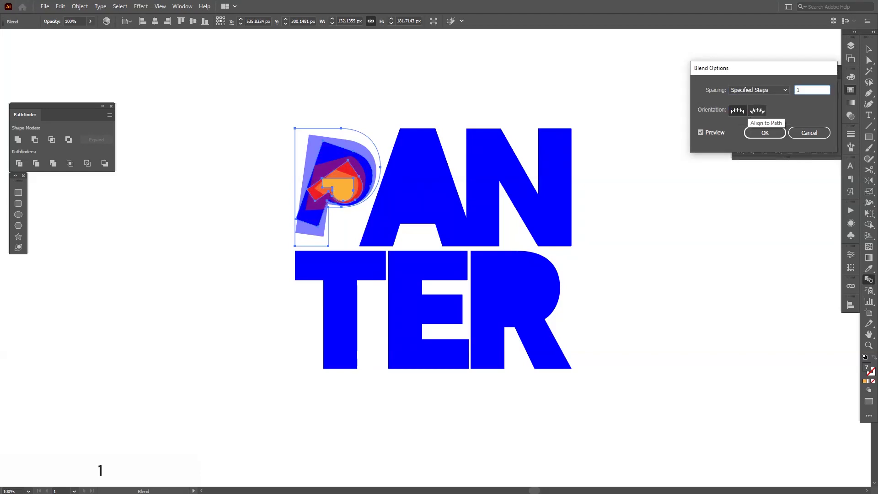
type("110")
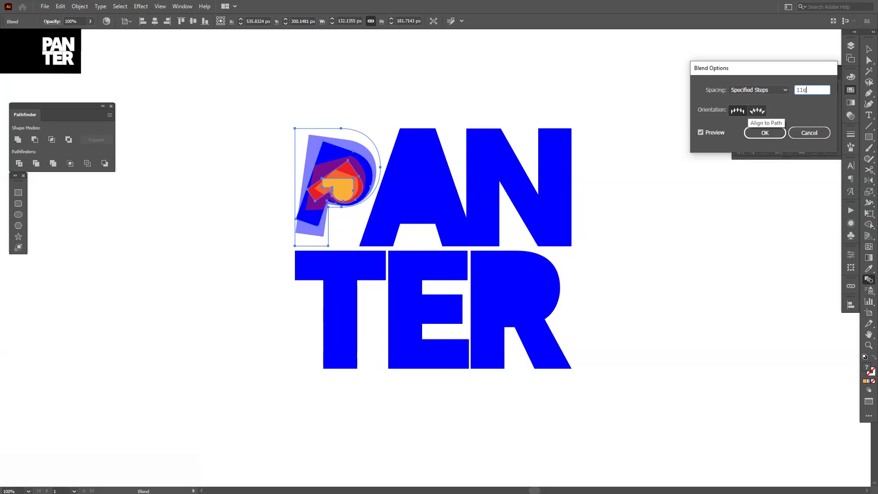
key("BackSpace")
type("1")
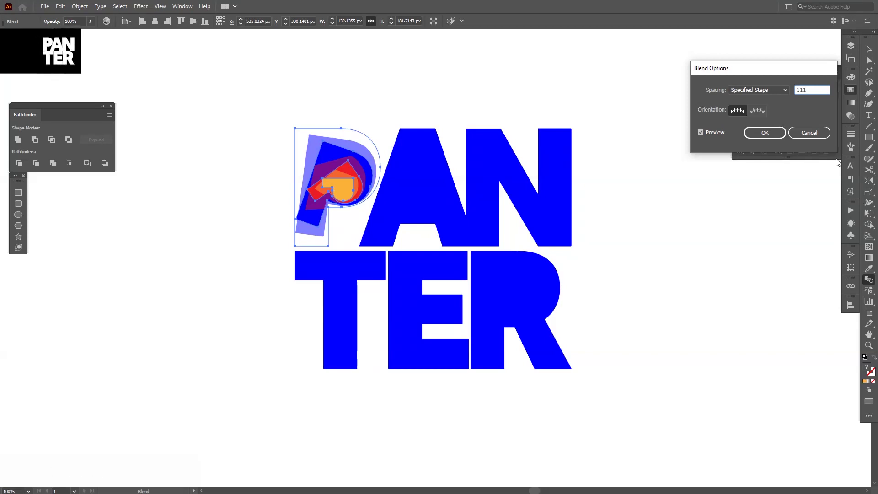
left_click(755, 136)
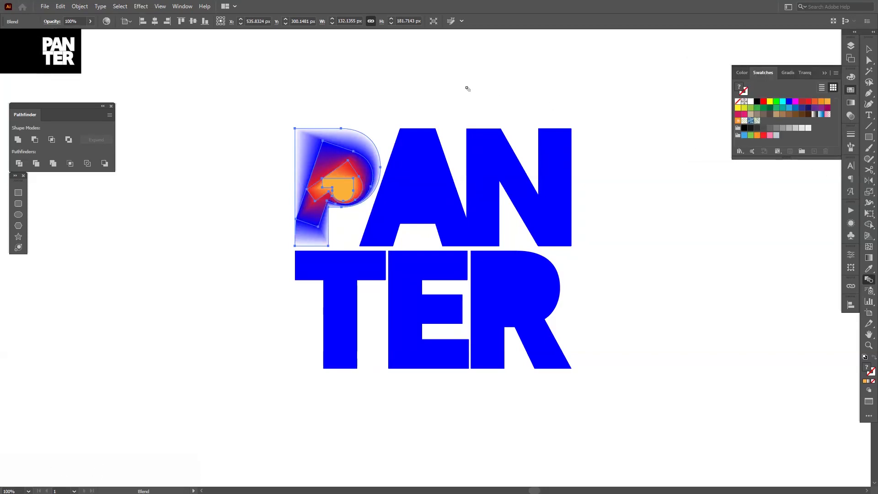
left_click(445, 95)
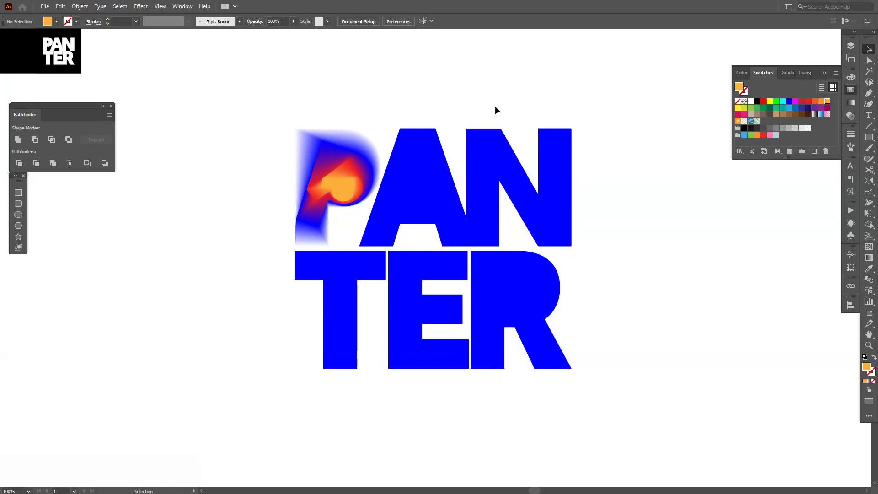
Isolate the P blend, rotate its light orange and red shapes slightly counterclockwise, and leave isolation
scroll(289, 172, "up", 4, "alt")
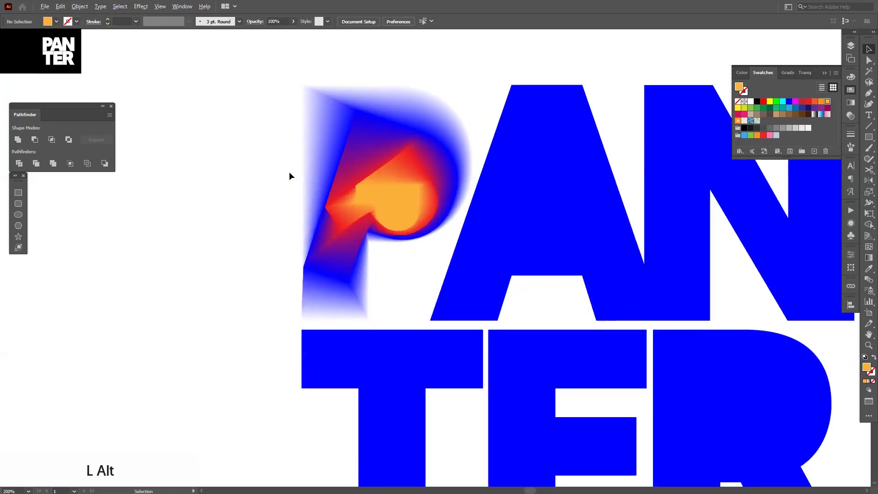
left_click_drag(380, 188, 352, 188)
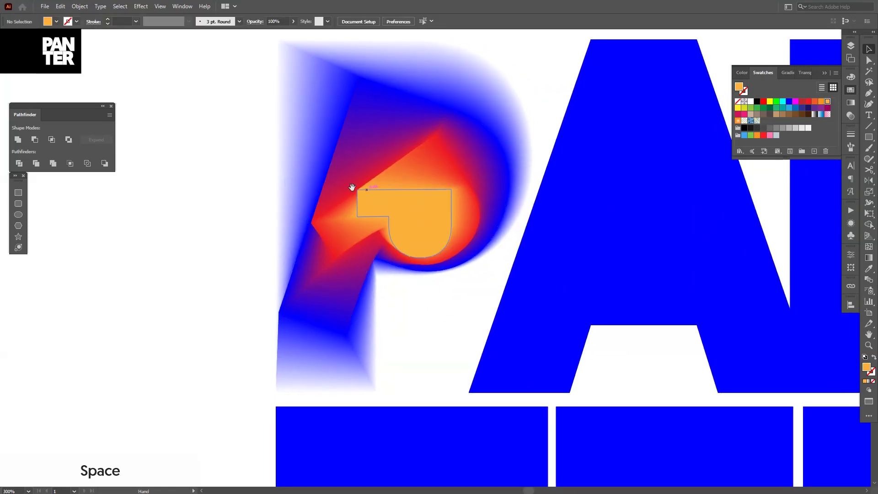
double_click(418, 204)
left_click(418, 205)
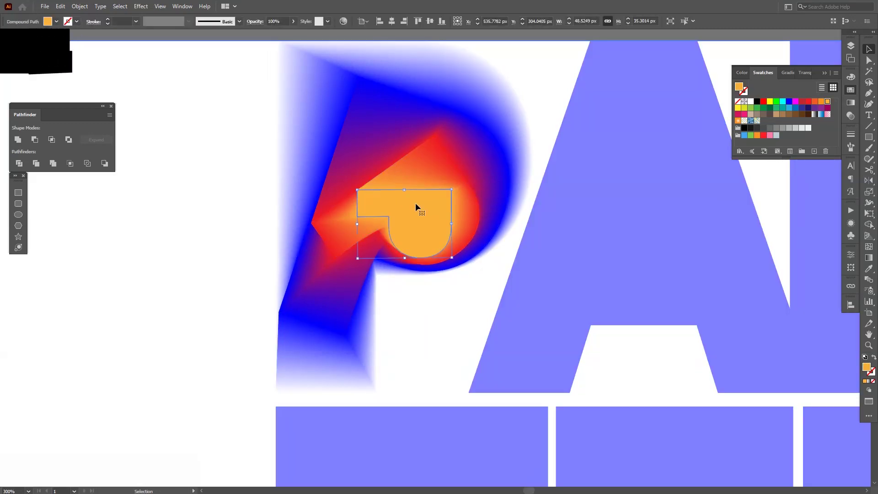
left_click_drag(456, 188, 460, 188)
left_click(460, 188)
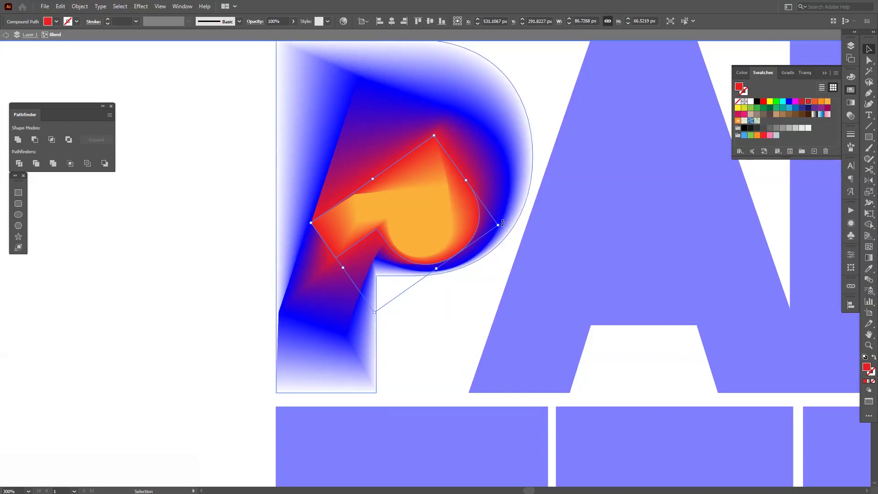
left_click_drag(502, 222, 504, 217)
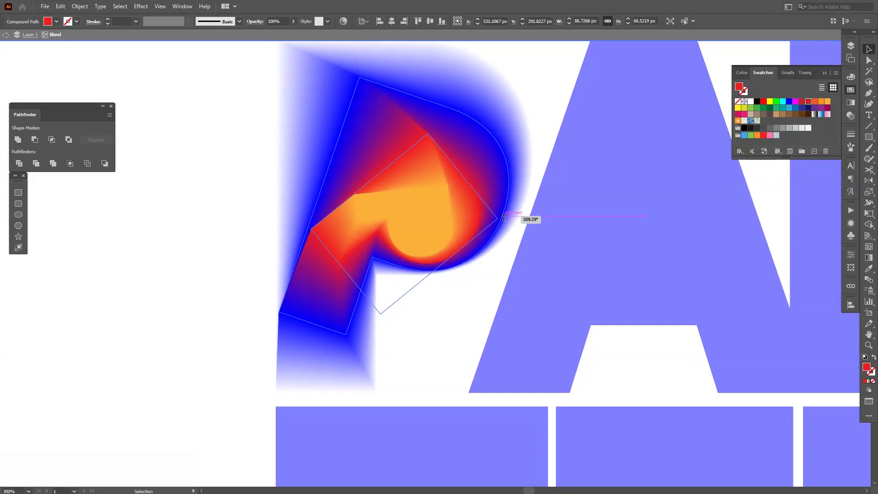
double_click(170, 303)
Duplicate the letter A in front and shrink the copy
key("ctrl+0")
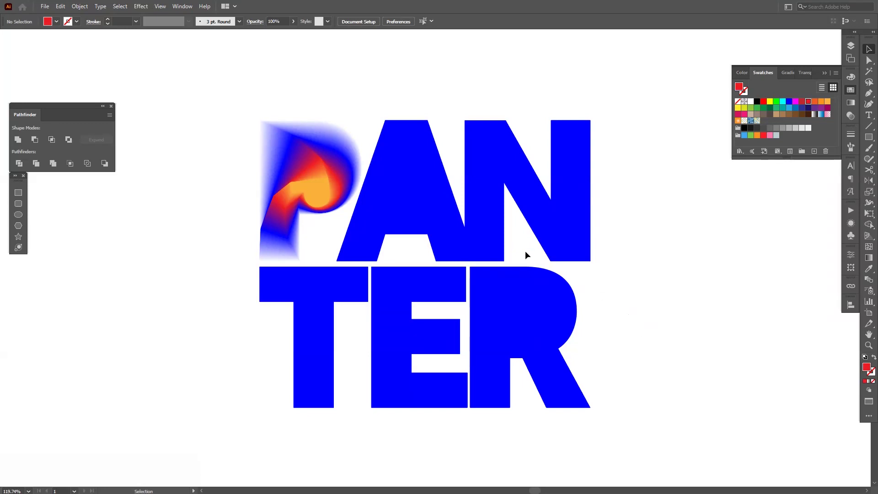
left_click(445, 206)
key("ctrl+c")
key("ctrl+f")
left_click_drag(476, 121, 446, 162)
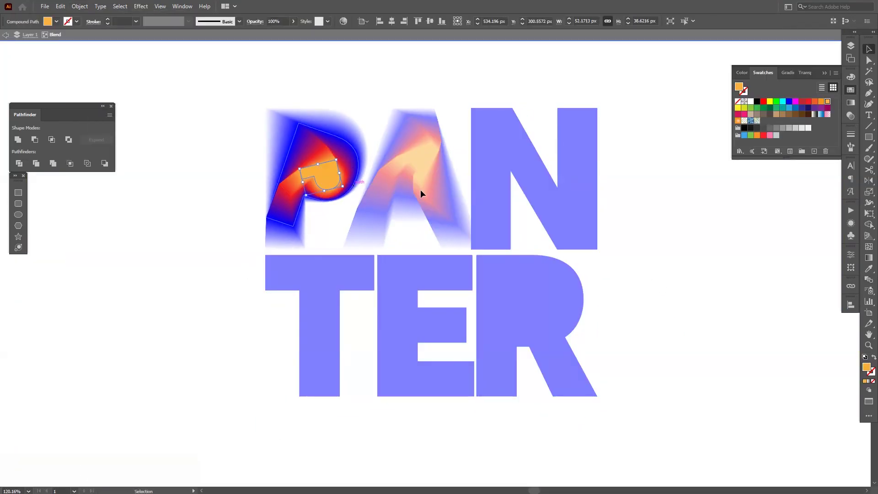
Duplicate the letter N in front, then shrink and rotate nested copies inside it
left_click(562, 198, "ctrl")
key("ctrl+c")
key("ctrl+f")
mouse_move(597, 107)
left_mouse_down()
mouse_move(579, 128)
mouse_move(586, 118)
left_mouse_up()
left_click_drag(567, 225, 582, 241)
left_click_drag(596, 128, 561, 158)
Fill an inner N copy red and make a blend from the four nested N shapes
left_click(808, 101)
left_click(79, 6)
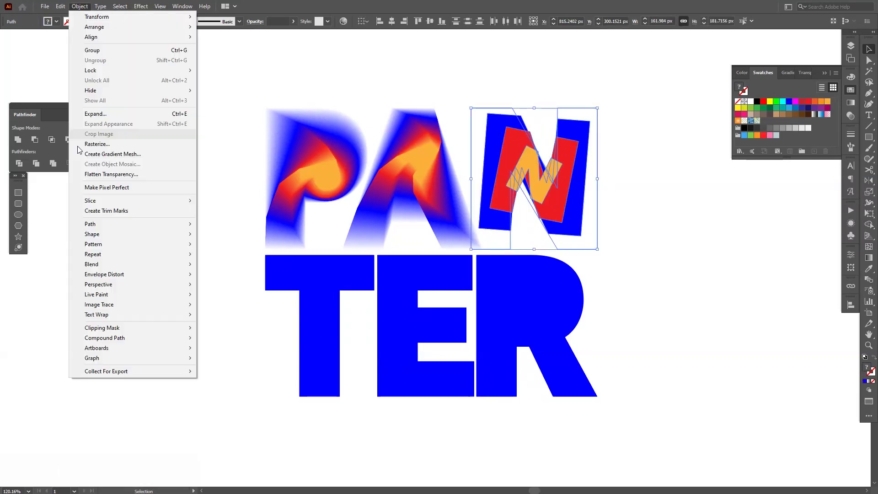
left_click(118, 277)
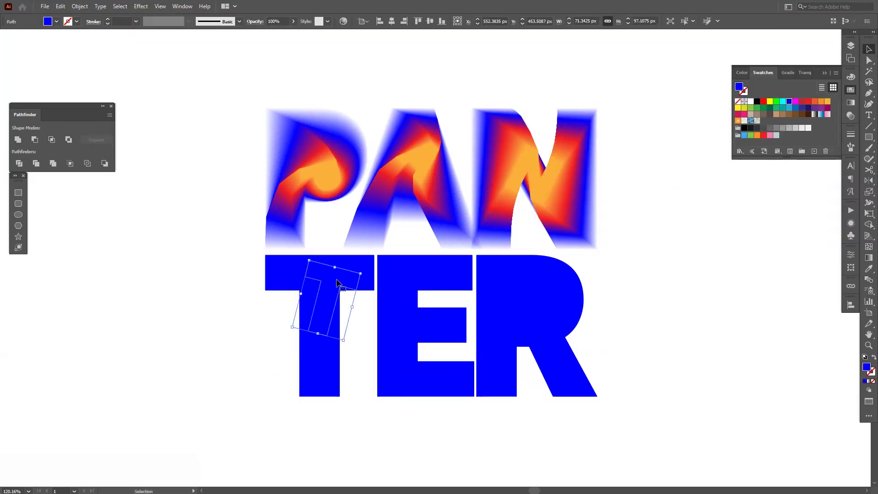
Fill the inner T copy red, duplicate it in front, shrink the duplicate and fill it light orange
left_click(808, 101)
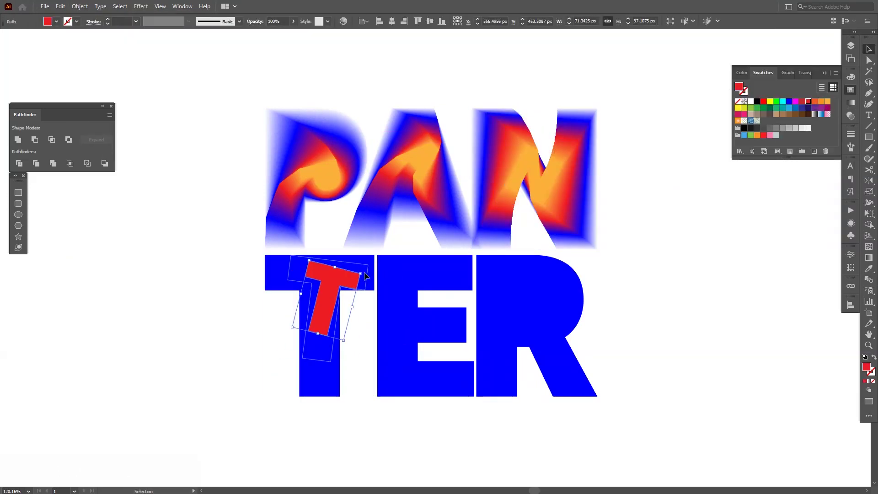
key("ctrl+c")
key("ctrl+f")
left_click_drag(292, 326, 317, 312)
left_click(827, 102)
Make the full-size T transparent and blend the four nested T shapes, applying the blend options
left_click(279, 270)
left_click(750, 101)
key("ctrl+alt+b")
double_click(868, 279)
key("Return")
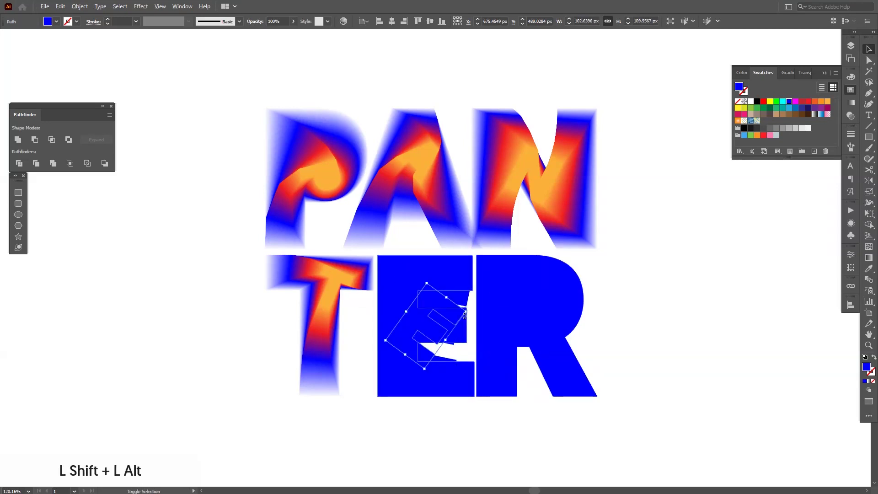
Shrink and rotate the innermost E copy to about 74 × 73 px and blend the nested E shapes
left_click_drag(457, 329, 454, 318)
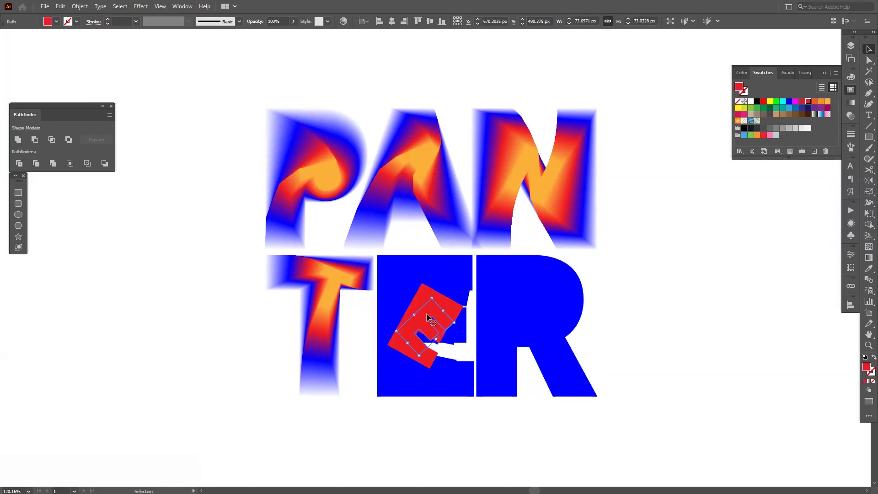
key("ctrl+alt+b")
double_click(868, 279)
key("Return")
Isolate the E blend, rotate its blue shape clockwise, adjust its red shape, and leave isolation
double_click(453, 270)
left_click_drag(476, 256, 490, 327)
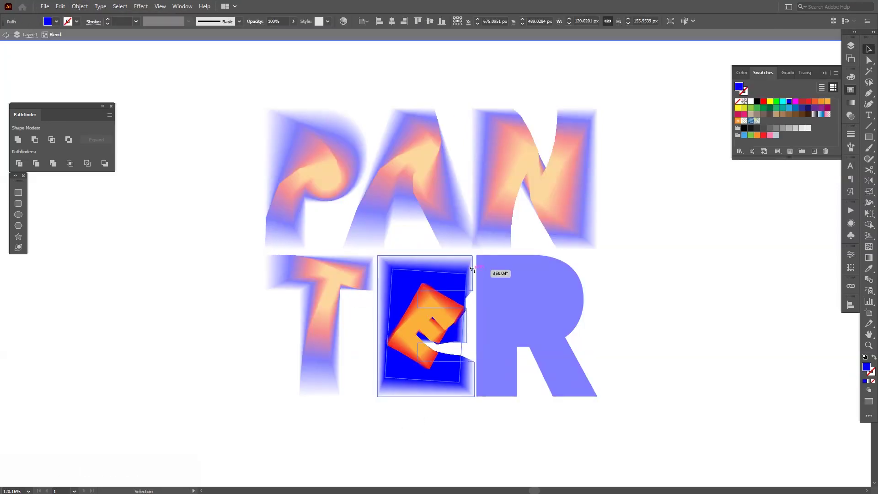
mouse_move(415, 285)
left_mouse_down()
mouse_move(396, 273)
mouse_move(420, 288)
left_mouse_up()
double_click(648, 325)
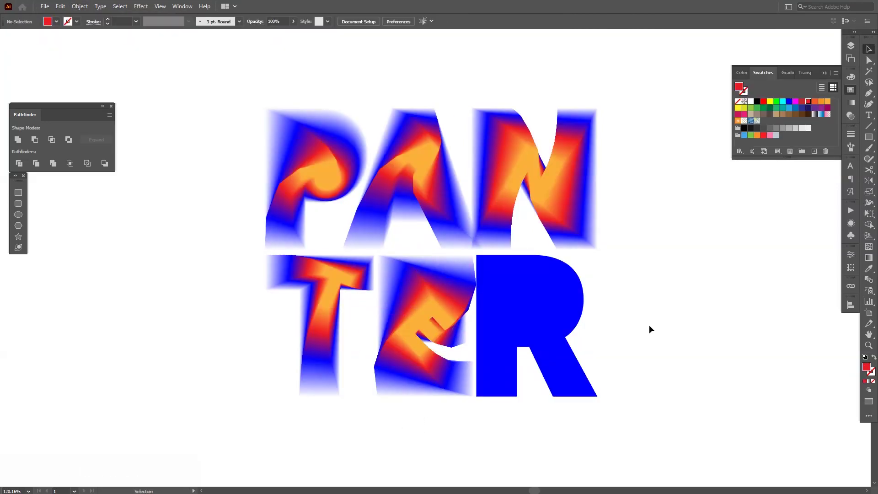
Duplicate the letter R in front, then shrink the copy and rotate it slightly clockwise
left_click(566, 343)
key("ctrl+c")
key("ctrl+f")
left_click_drag(477, 325, 499, 326)
left_click_drag(602, 264, 615, 276)
Paste another R copy in front, shrink it and rotate it further clockwise to about 108 × 134 px
key("ctrl+c")
key("ctrl+f")
left_click_drag(507, 255, 532, 258)
left_click_drag(491, 336, 499, 335)
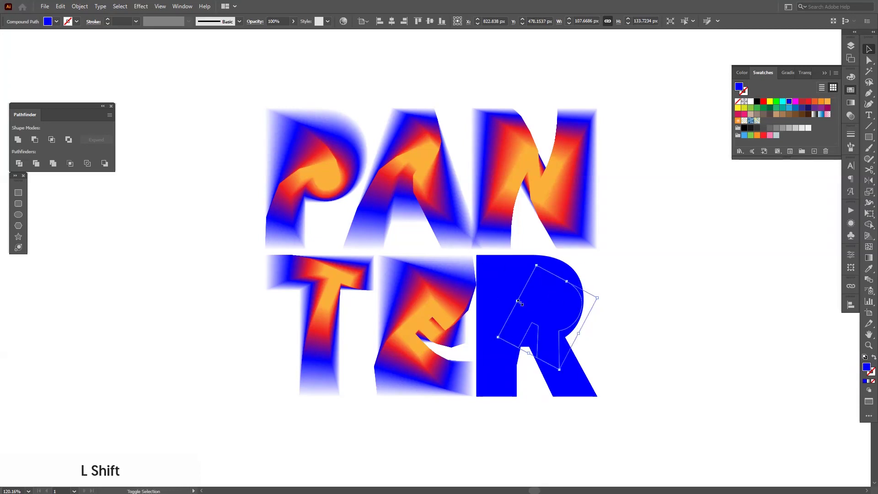
Set the opacity of the full-size R to 0%
left_click(491, 387)
left_click(278, 21)
type("0")
Fill the two inner R copies red and light orange, then blend the four nested R shapes
left_click(808, 101)
left_click(827, 102)
left_click(744, 318)
left_click_drag(556, 361, 553, 349)
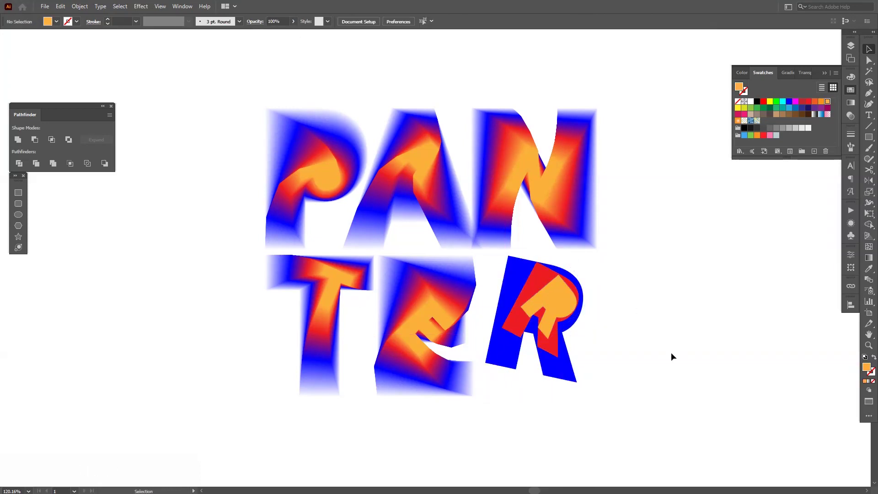
left_click(687, 210)
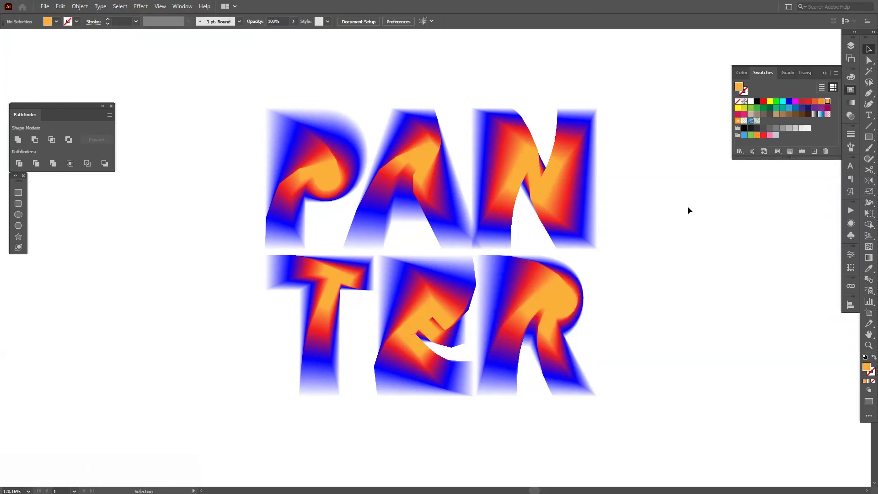
Examine the blended letters of both PANTER rows up close and as a whole
key("alt")
scroll(591, 340, "up", 3)
left_click_drag(589, 341, 553, 279)
scroll(624, 249, "down", 1)
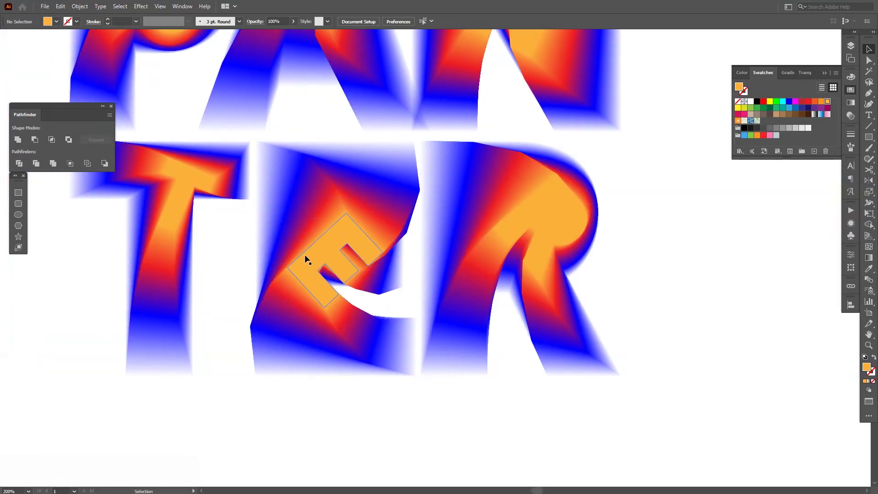
scroll(305, 257, "up", 1)
scroll(529, 289, "down", 2)
left_click_drag(529, 288, 528, 361)
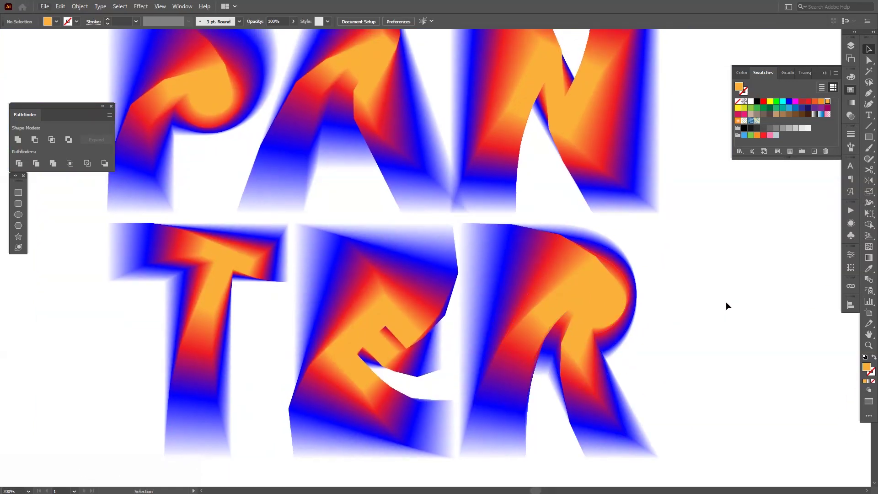
key("z")
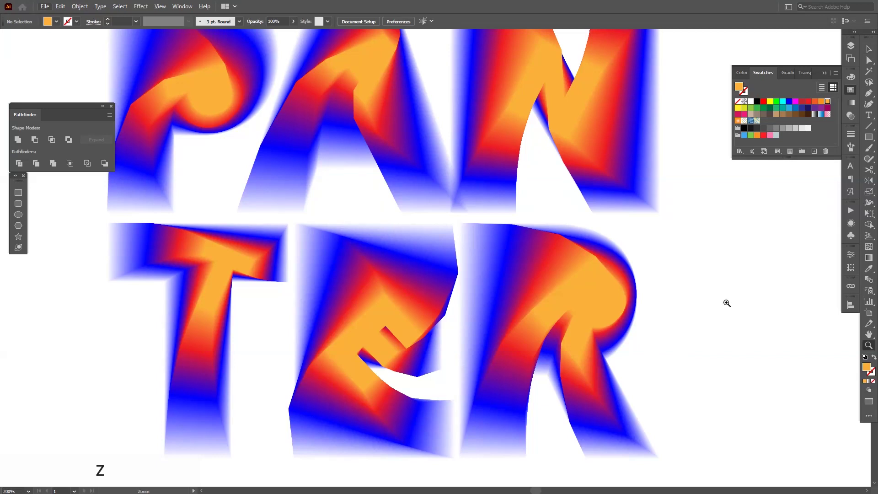
left_click_drag(721, 254, 670, 265)
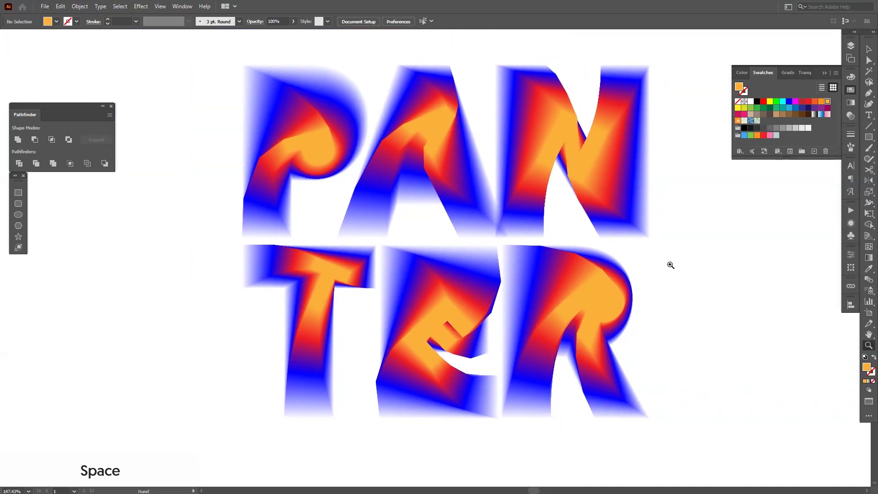
Place a background rectangle about 577 × 425 px behind the PANTER lettering
key("v")
left_click(826, 72)
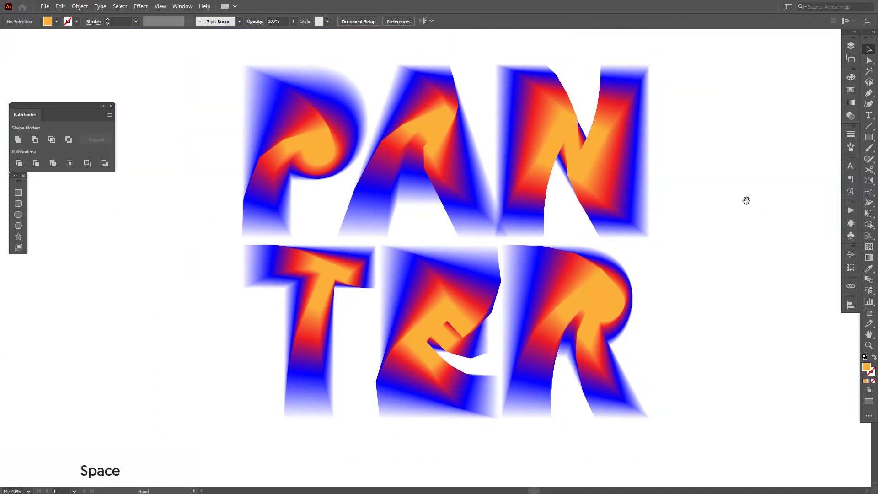
left_click_drag(744, 198, 739, 204)
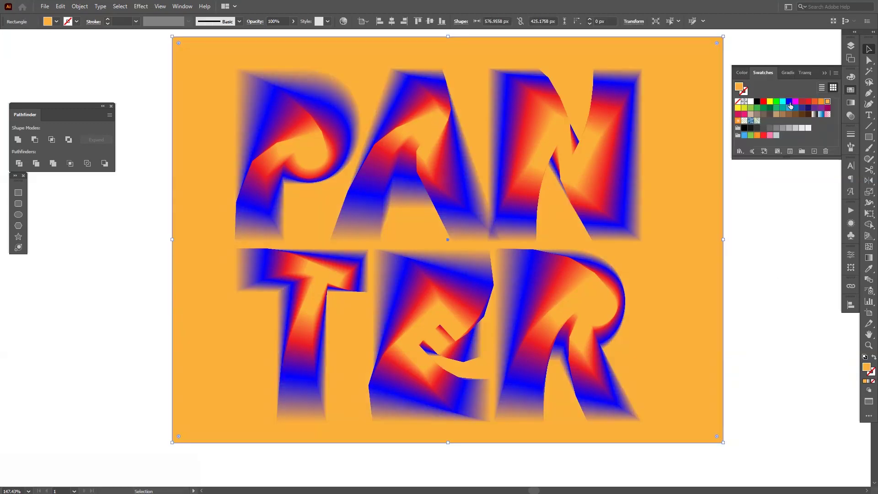
Try RGB Blue, medium blue and dark blue fills on the background rectangle
left_click(788, 101)
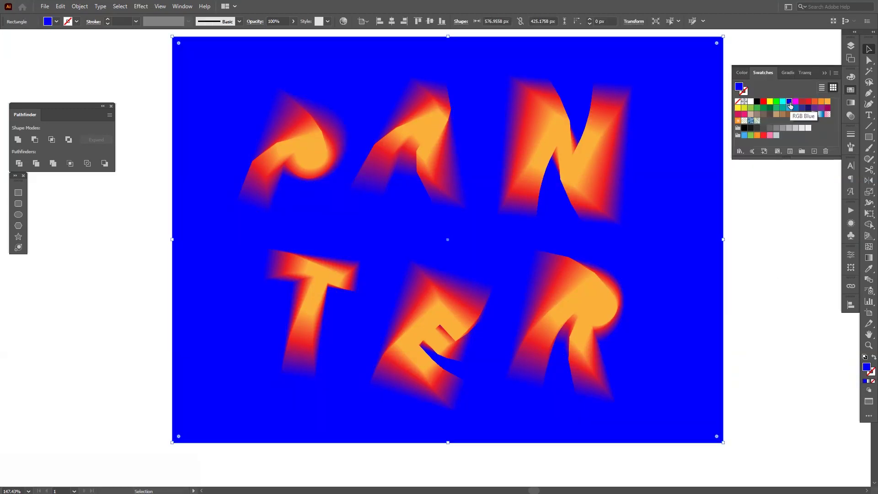
left_click(794, 108)
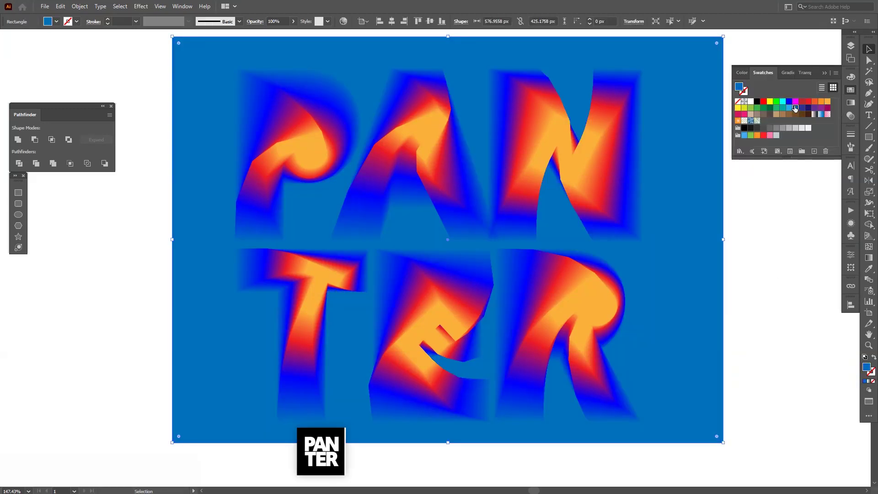
left_click(808, 108)
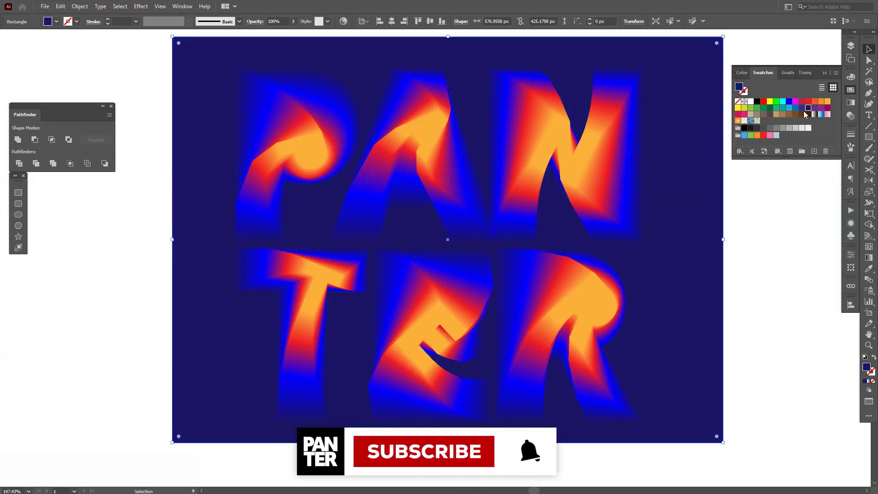
Fill the background rectangle pink and deselect it
left_click(744, 113)
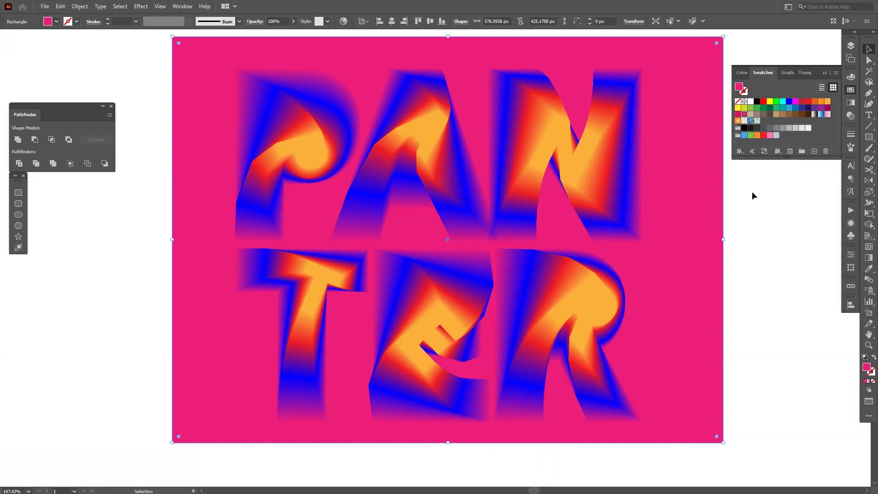
left_click(749, 215)
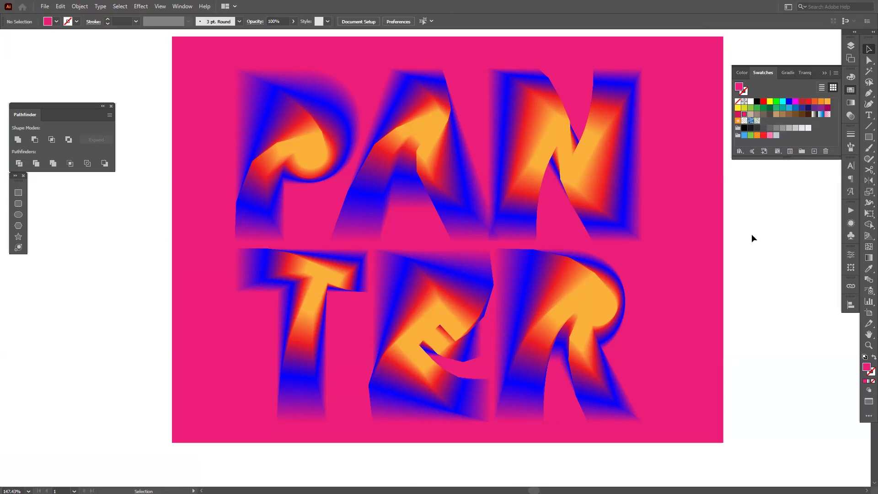
key("space")
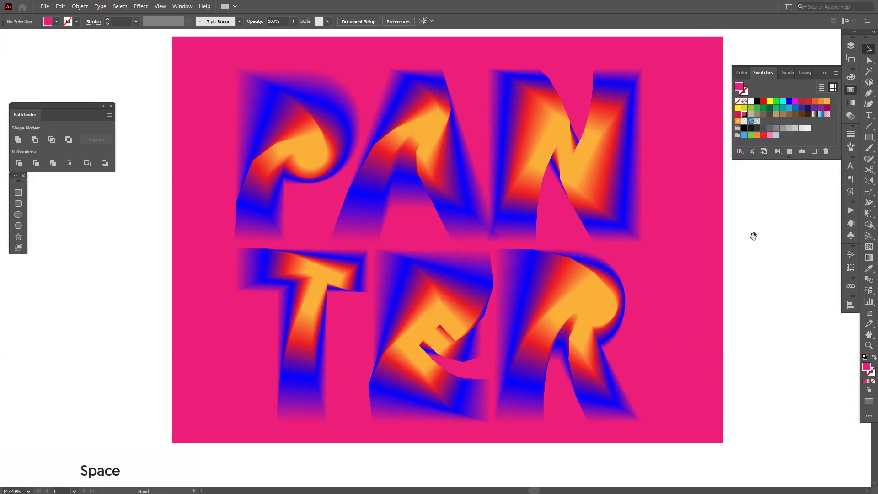